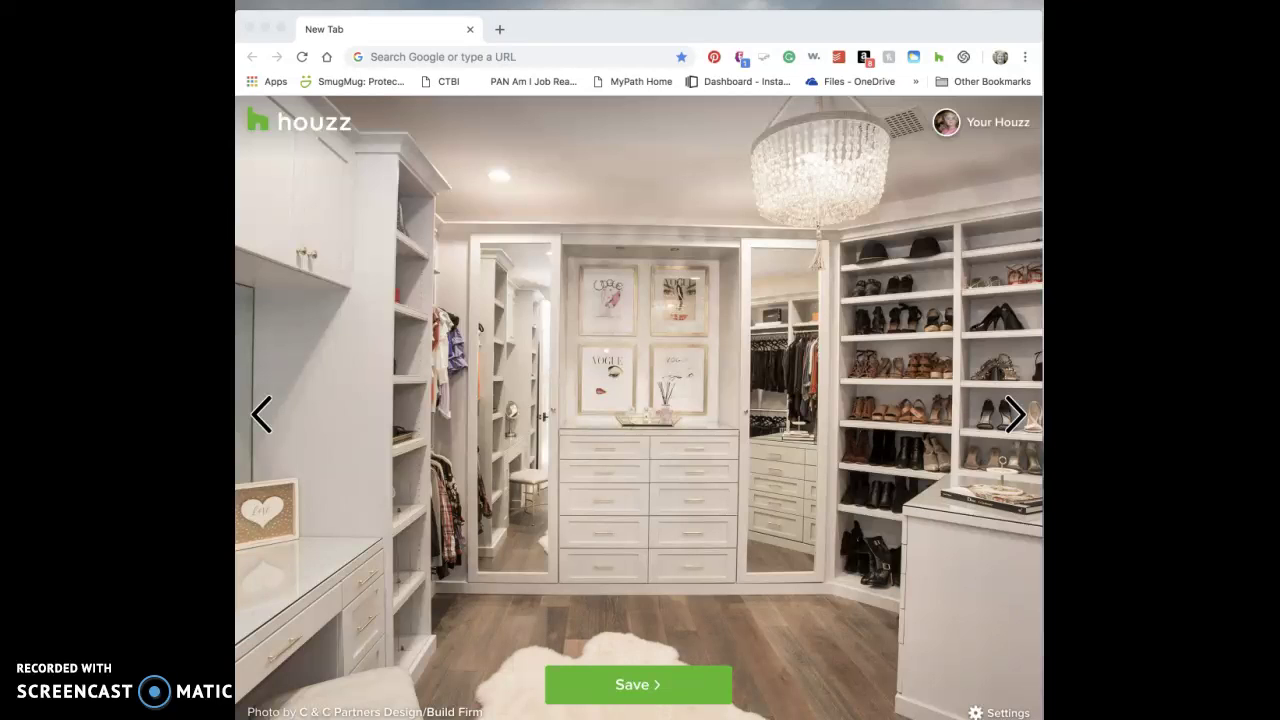
Step: Bring the Creative Cloud desktop window into the recorded area and open the synced files folder from its assets
{"action": "left_click_drag", "start_coordinate": [1180, 168], "coordinate": [795, 165]}
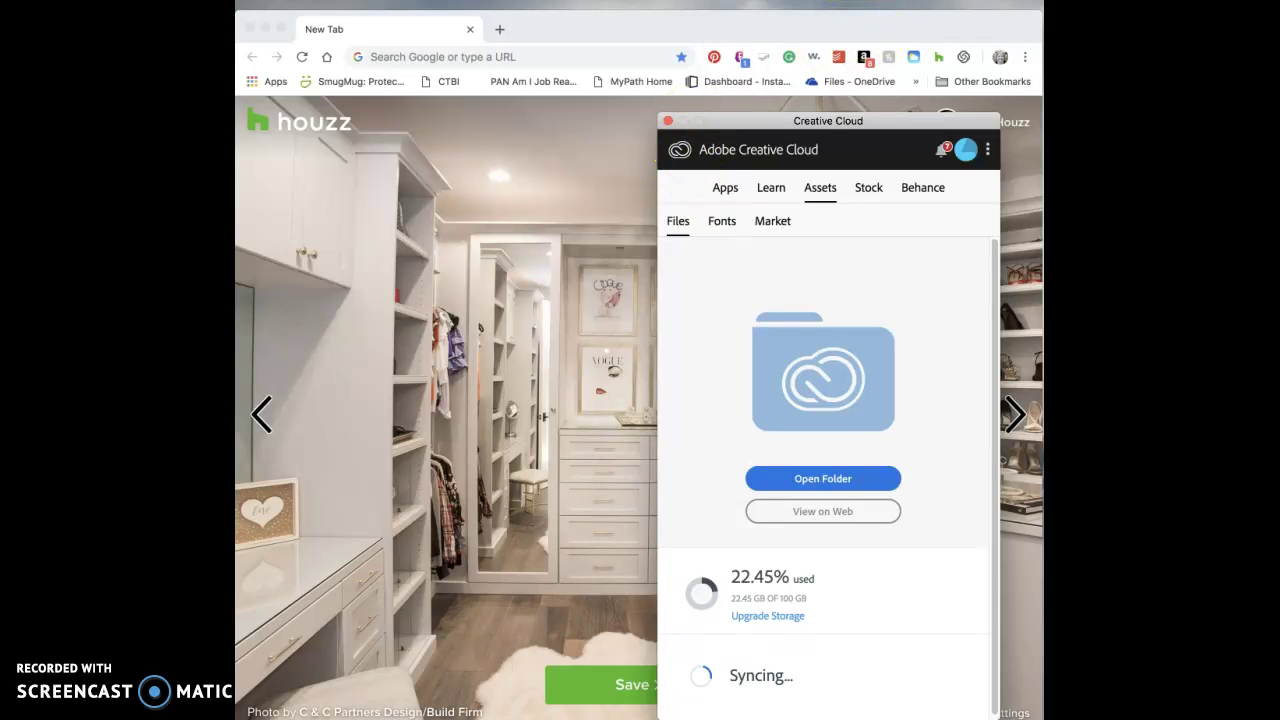
{"action": "left_click_drag", "start_coordinate": [808, 118], "coordinate": [801, 110]}
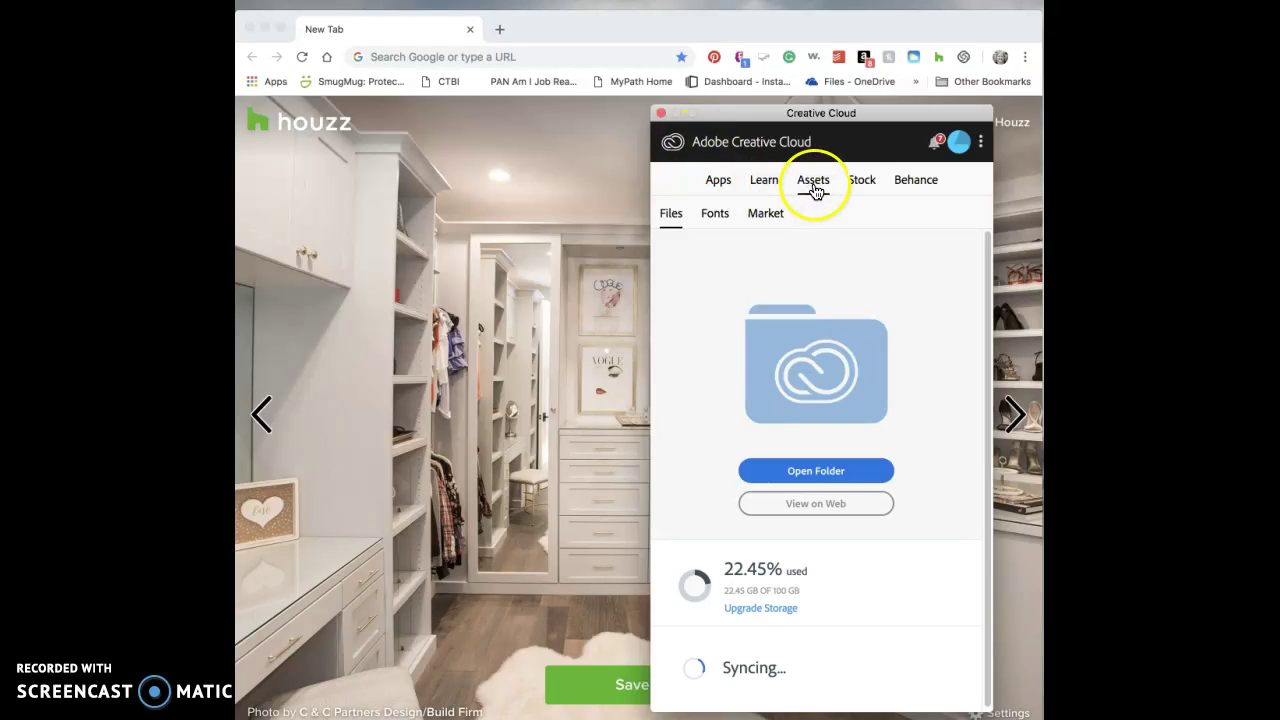
{"action": "left_click", "coordinate": [720, 189]}
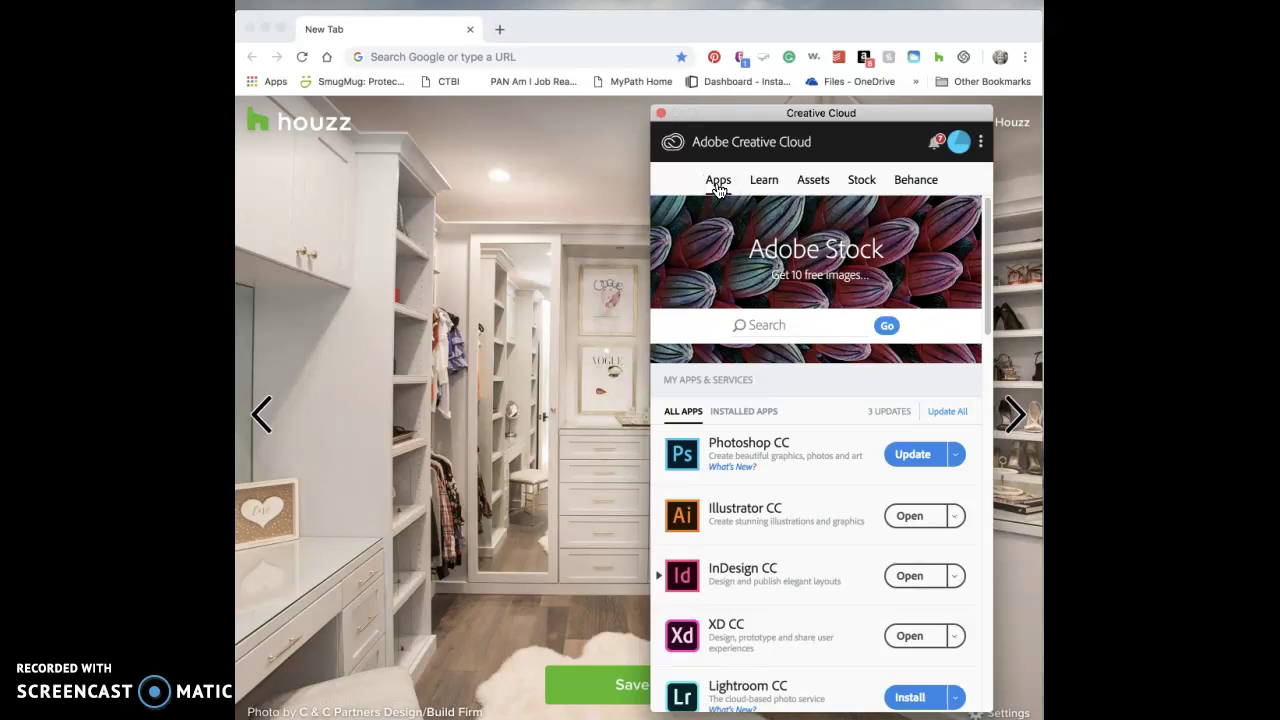
{"action": "left_click", "coordinate": [800, 186]}
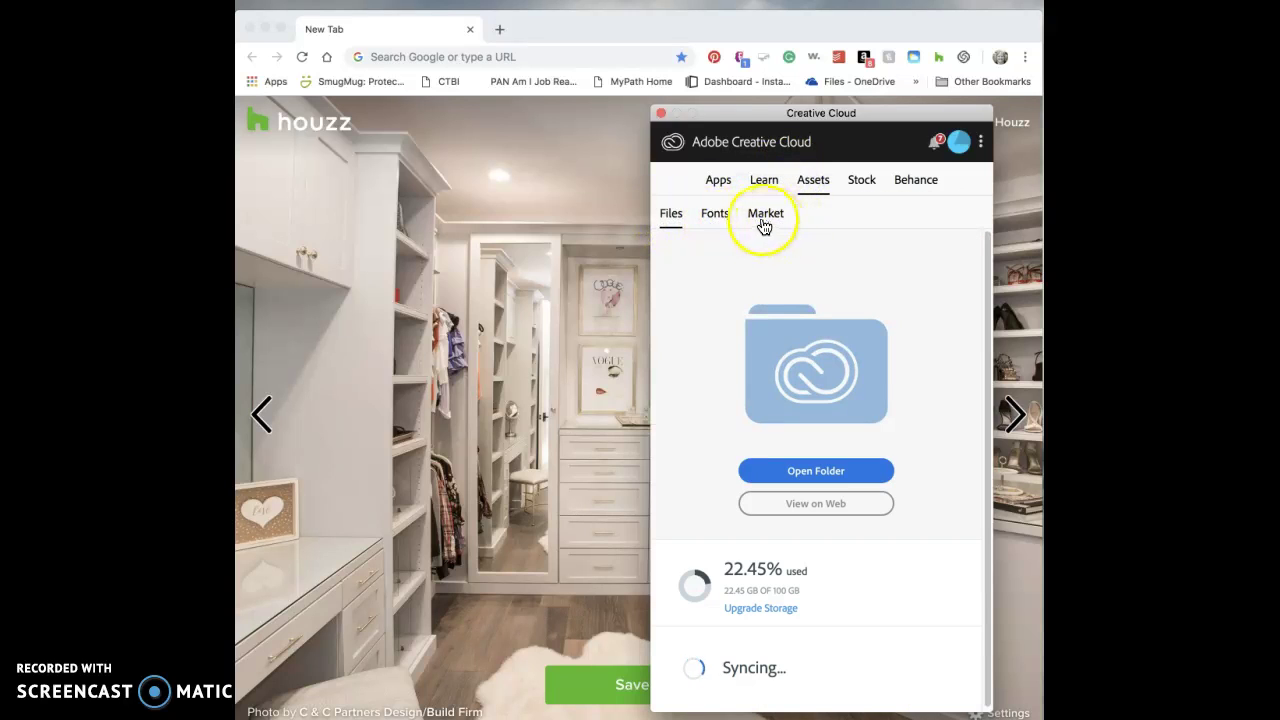
{"action": "left_click", "coordinate": [669, 218]}
{"action": "left_click", "coordinate": [806, 471]}
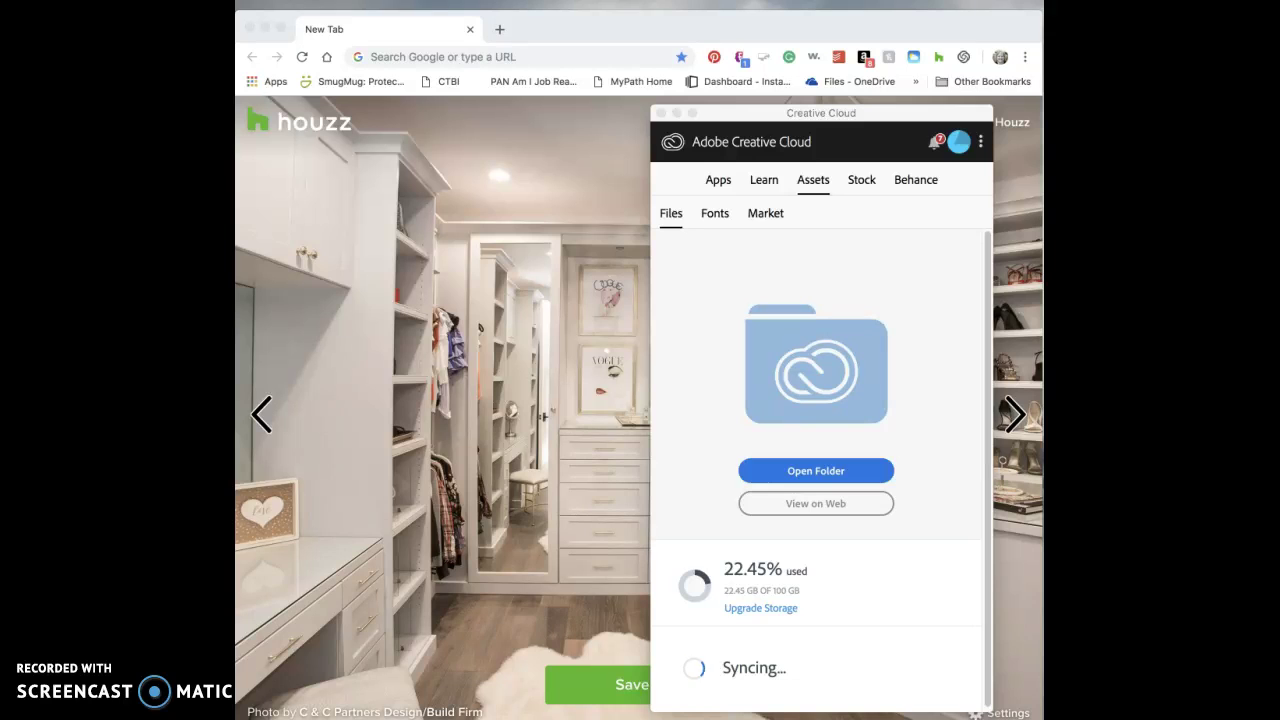
Step: Shrink the Creative Cloud Files folder window and position it over the lower part of the Creative Cloud window
{"action": "left_click_drag", "start_coordinate": [874, 151], "coordinate": [820, 12]}
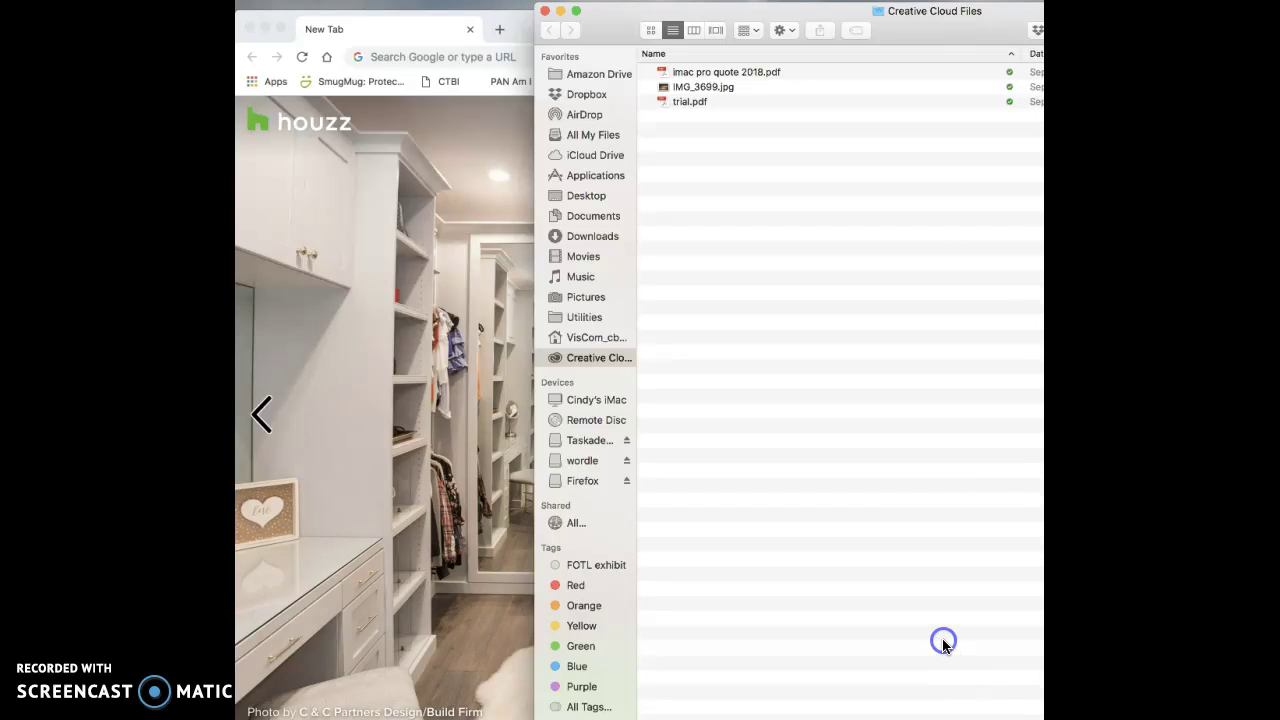
{"action": "left_click_drag", "start_coordinate": [1043, 718], "coordinate": [978, 531]}
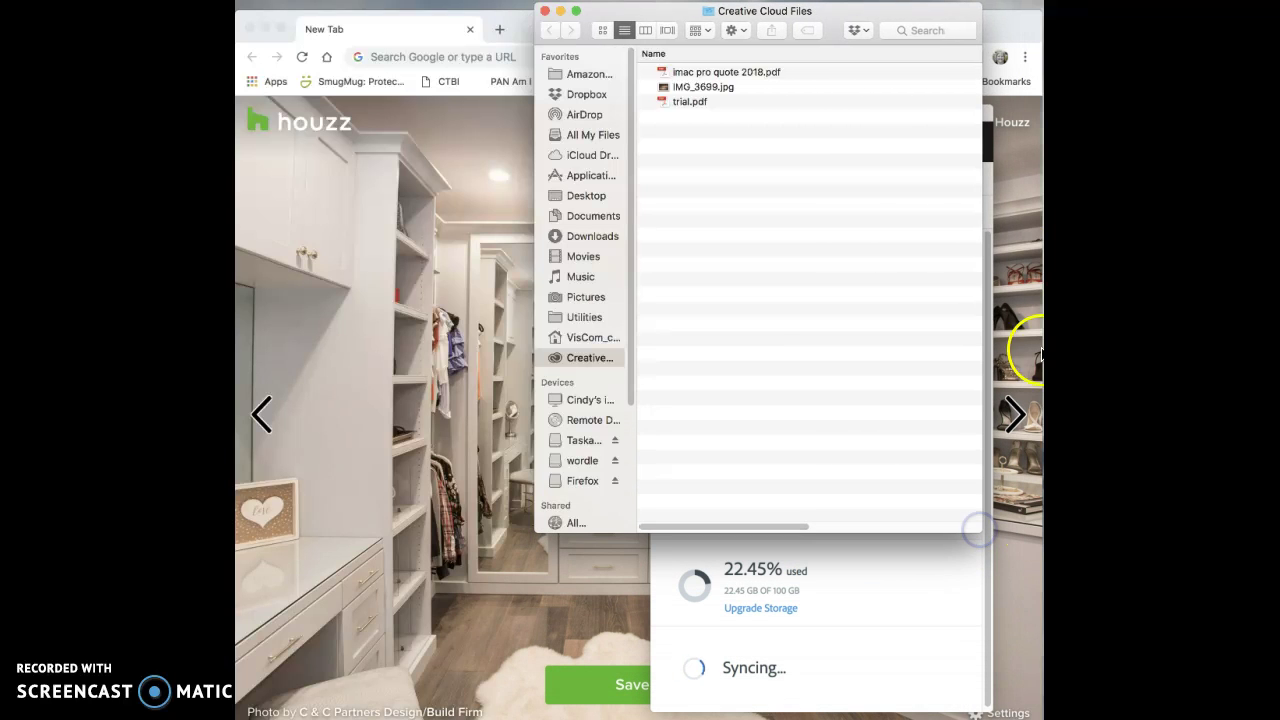
{"action": "left_click_drag", "start_coordinate": [880, 12], "coordinate": [913, 168]}
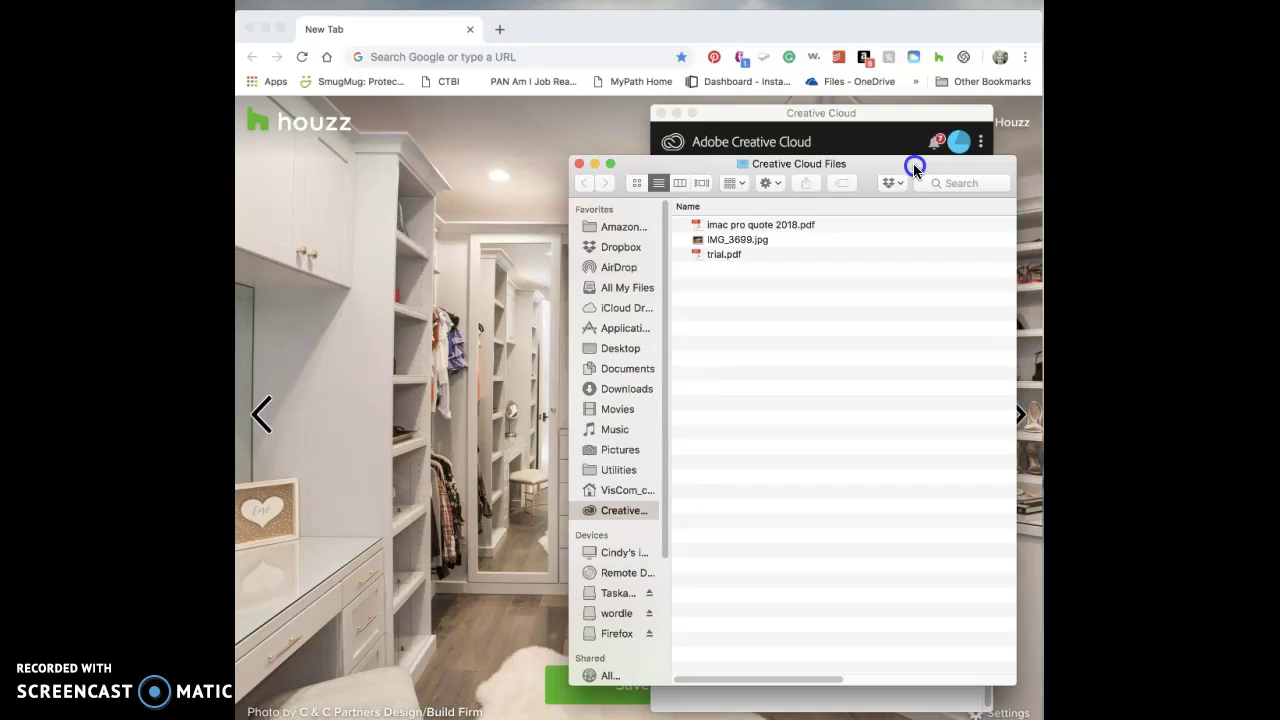
{"action": "left_click_drag", "start_coordinate": [913, 163], "coordinate": [912, 164]}
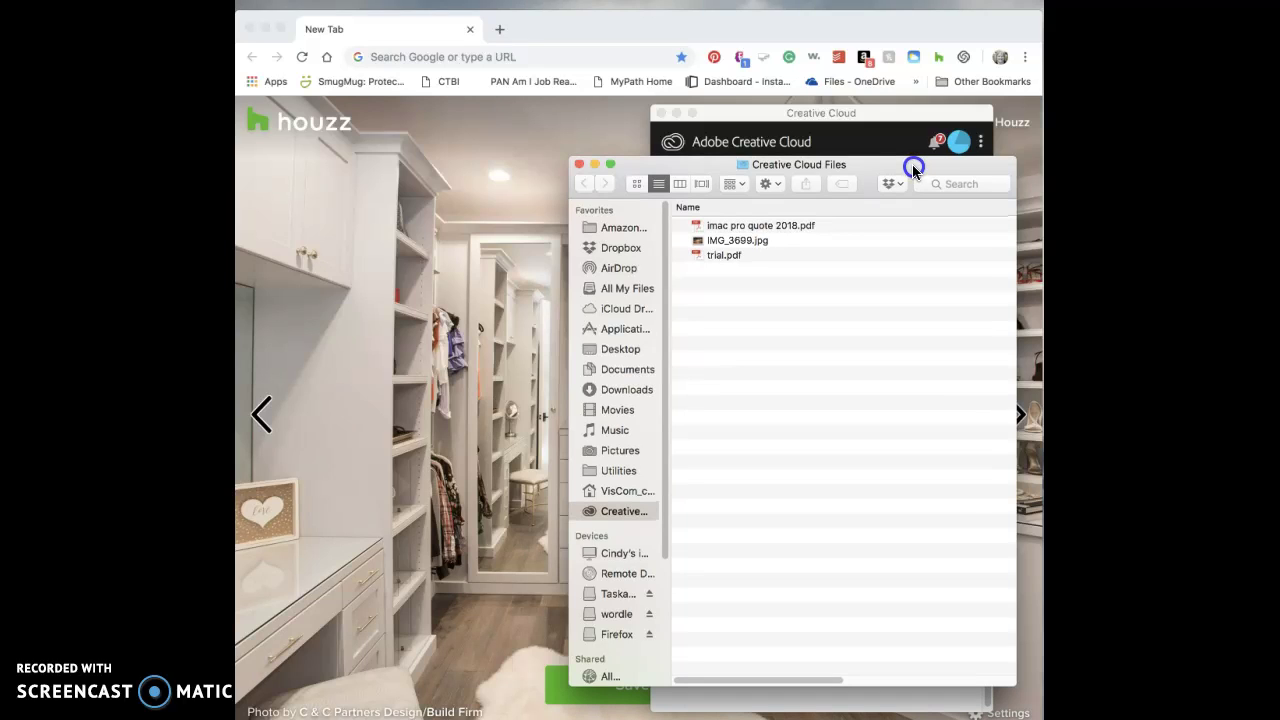
{"action": "left_click_drag", "start_coordinate": [912, 164], "coordinate": [909, 173]}
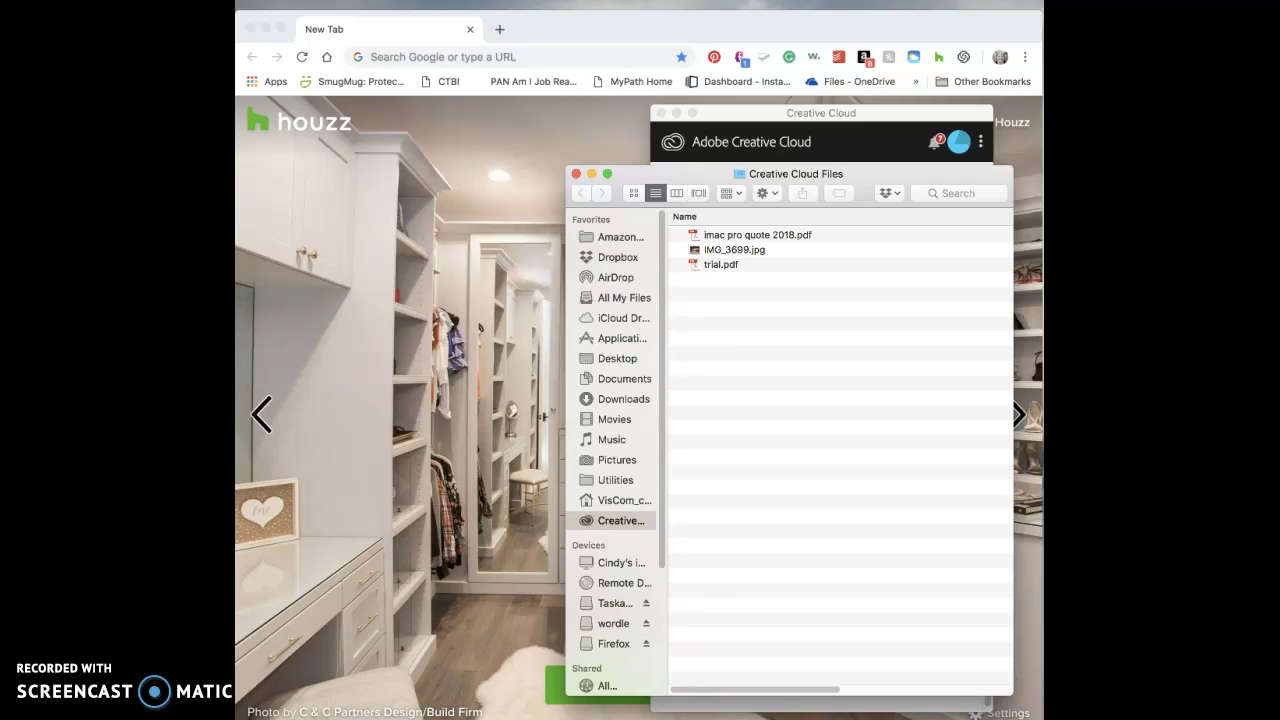
Step: Add Summer 2017.psd to the Creative Cloud Files folder and check which sharing commands it offers
{"action": "left_click_drag", "start_coordinate": [900, 610], "coordinate": [752, 373]}
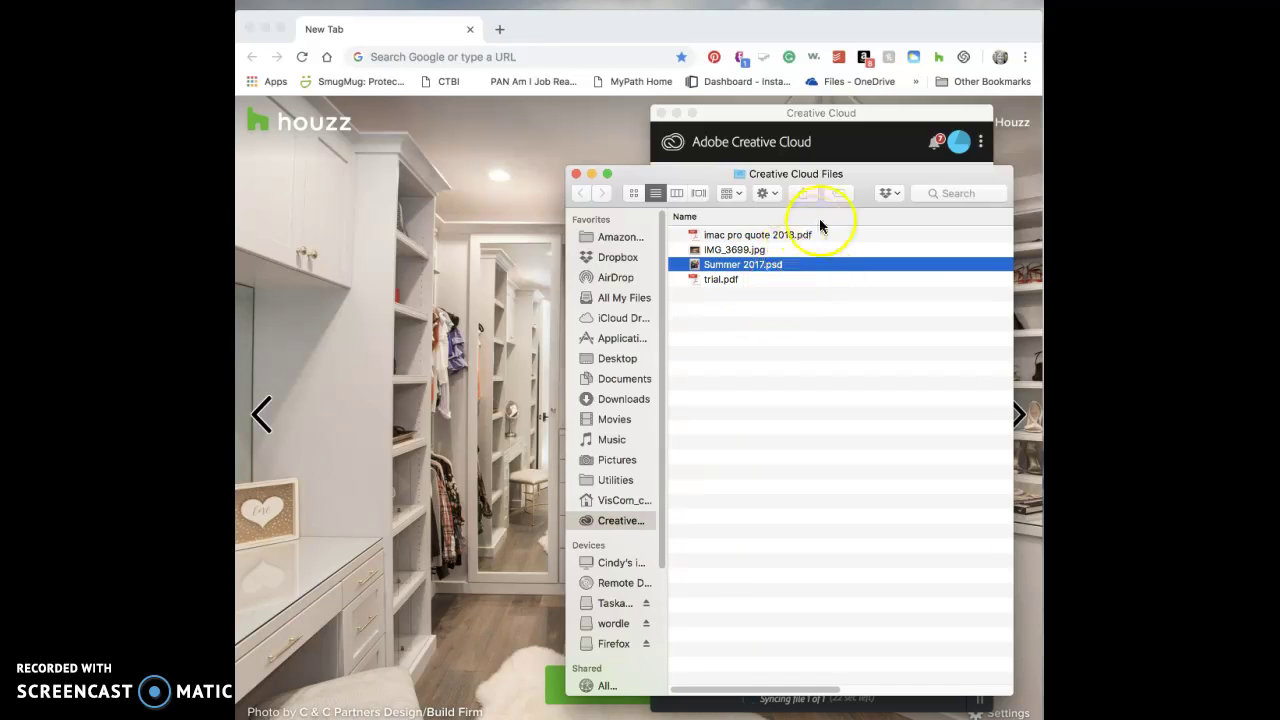
{"action": "right_click", "coordinate": [738, 266]}
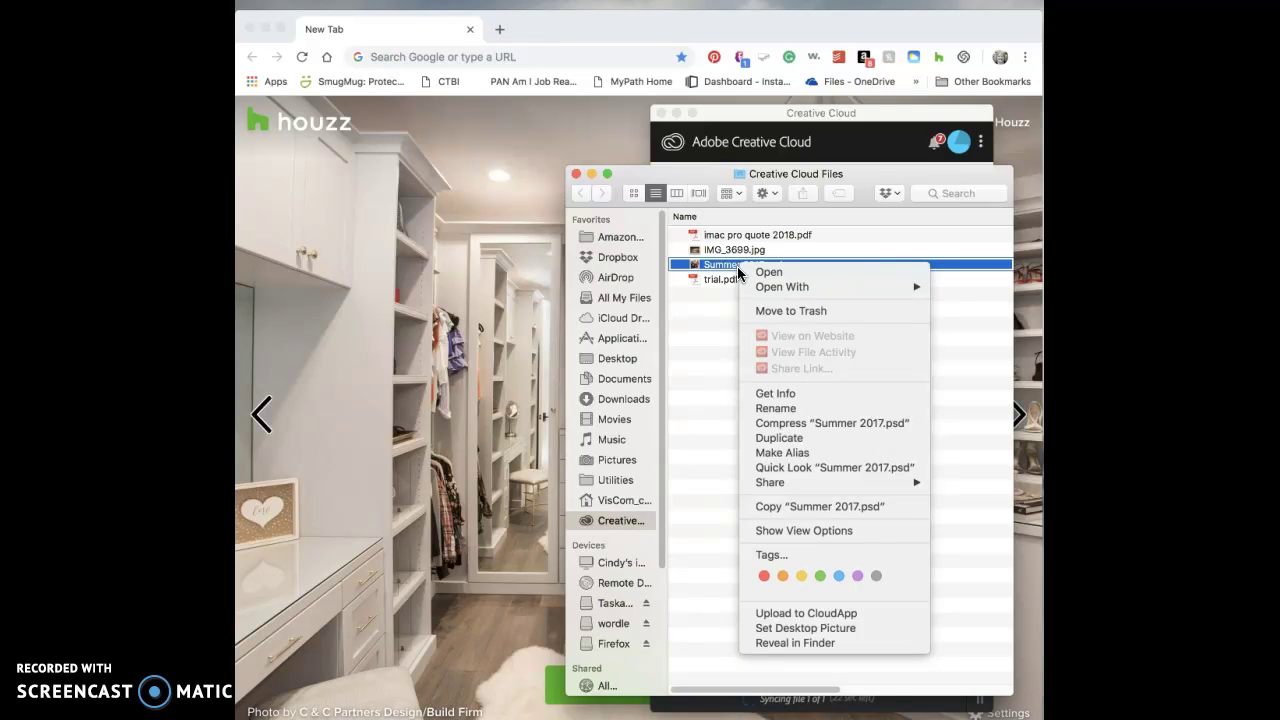
{"action": "left_click", "coordinate": [691, 357]}
Step: Use Share Link on IMG_3699.jpg in the synced folder to open its Adobe Creative Cloud web page
{"action": "left_click", "coordinate": [731, 250]}
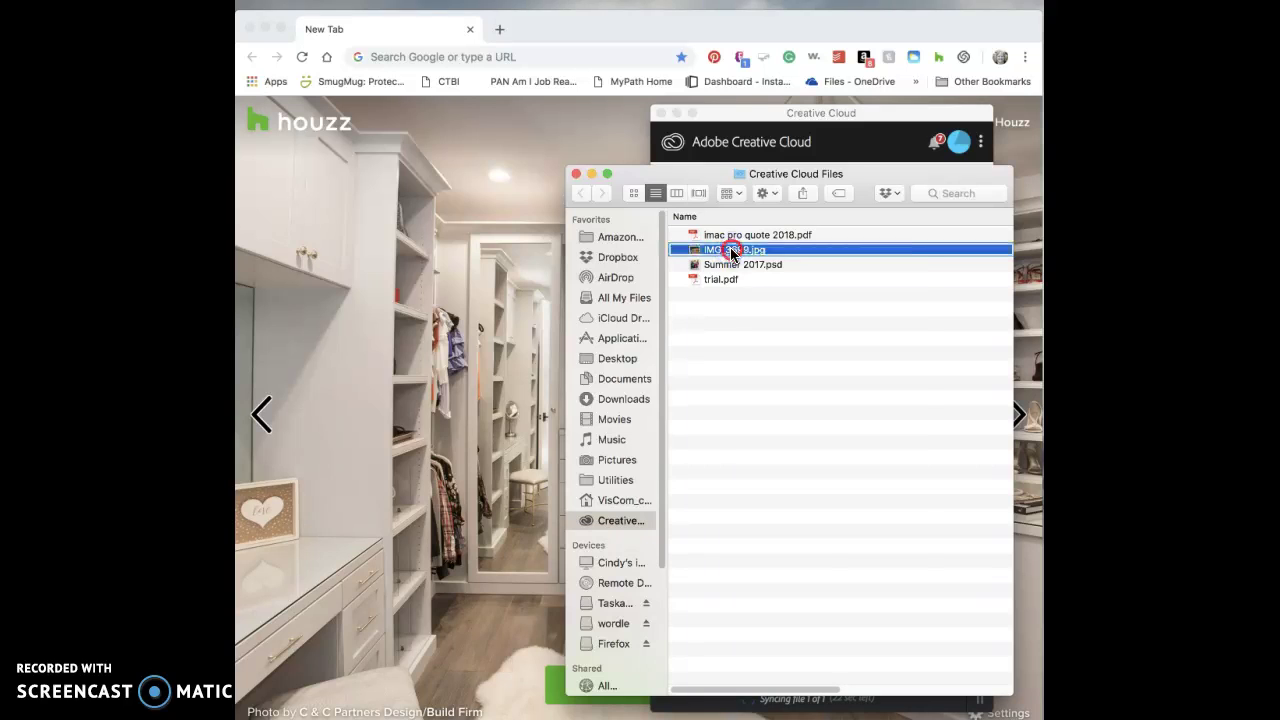
{"action": "right_click", "coordinate": [731, 250]}
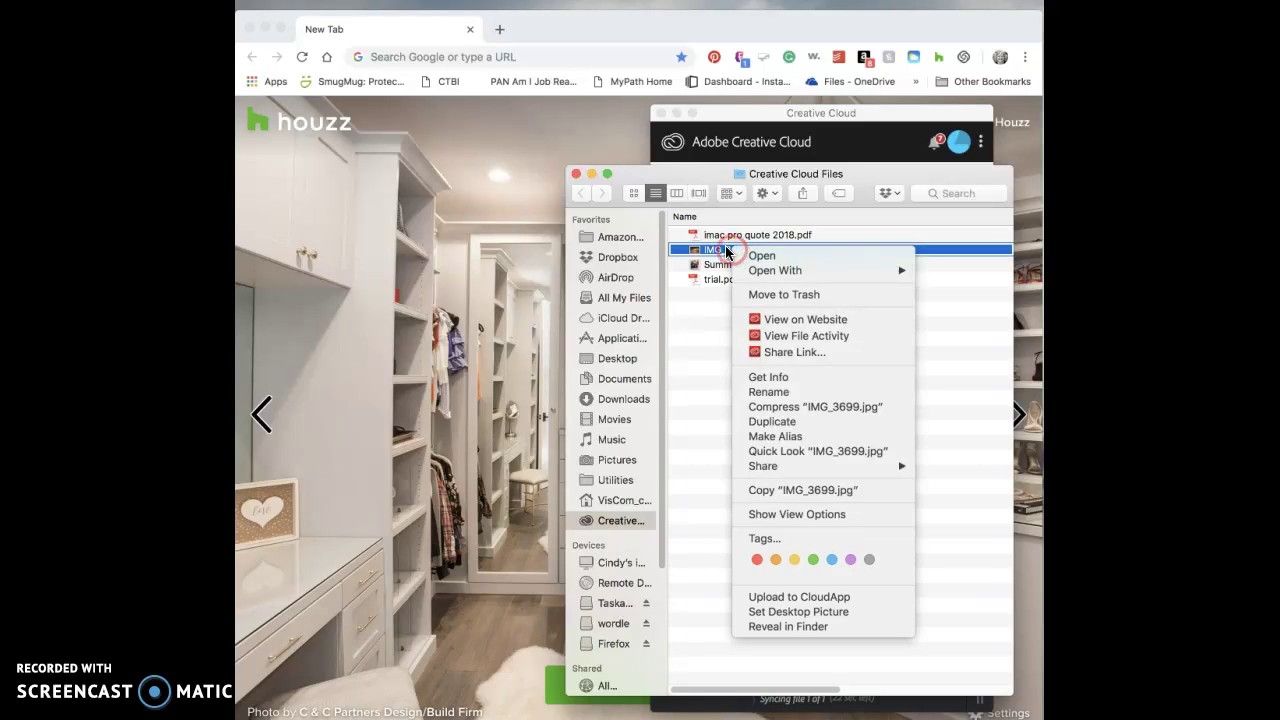
{"action": "left_click", "coordinate": [775, 354]}
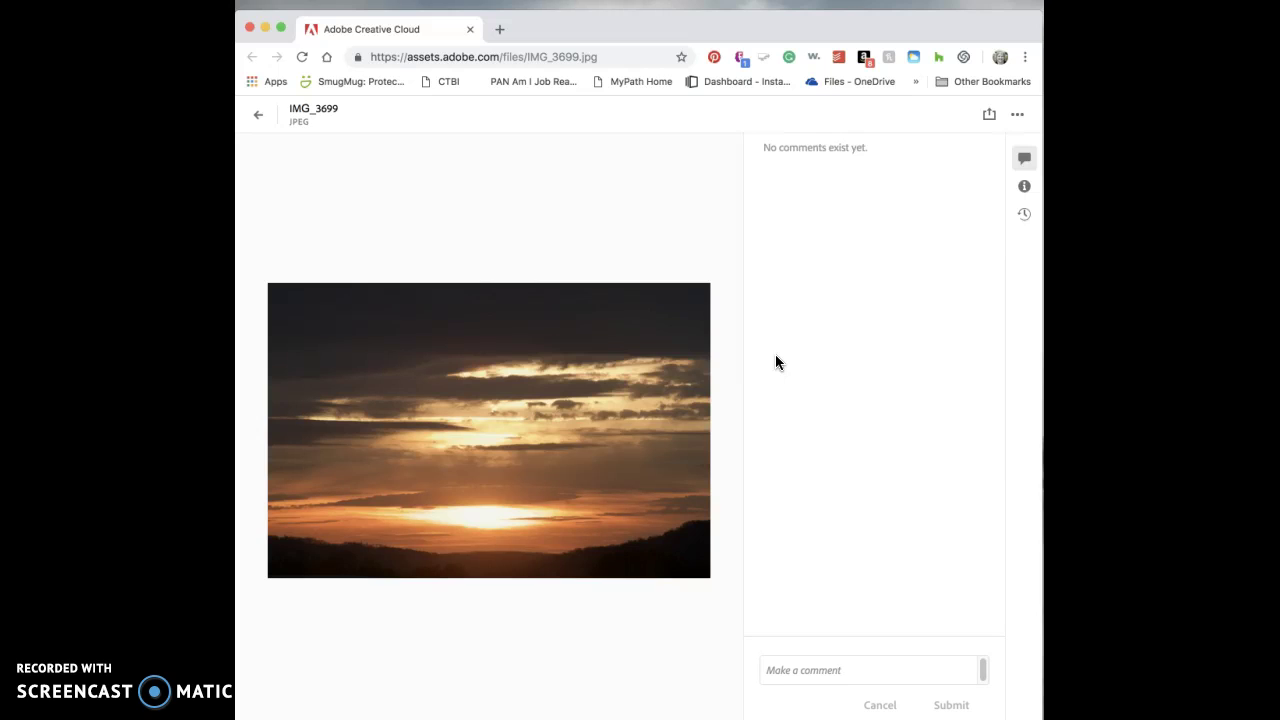
{"action": "mouse_move", "coordinate": [649, 374]}
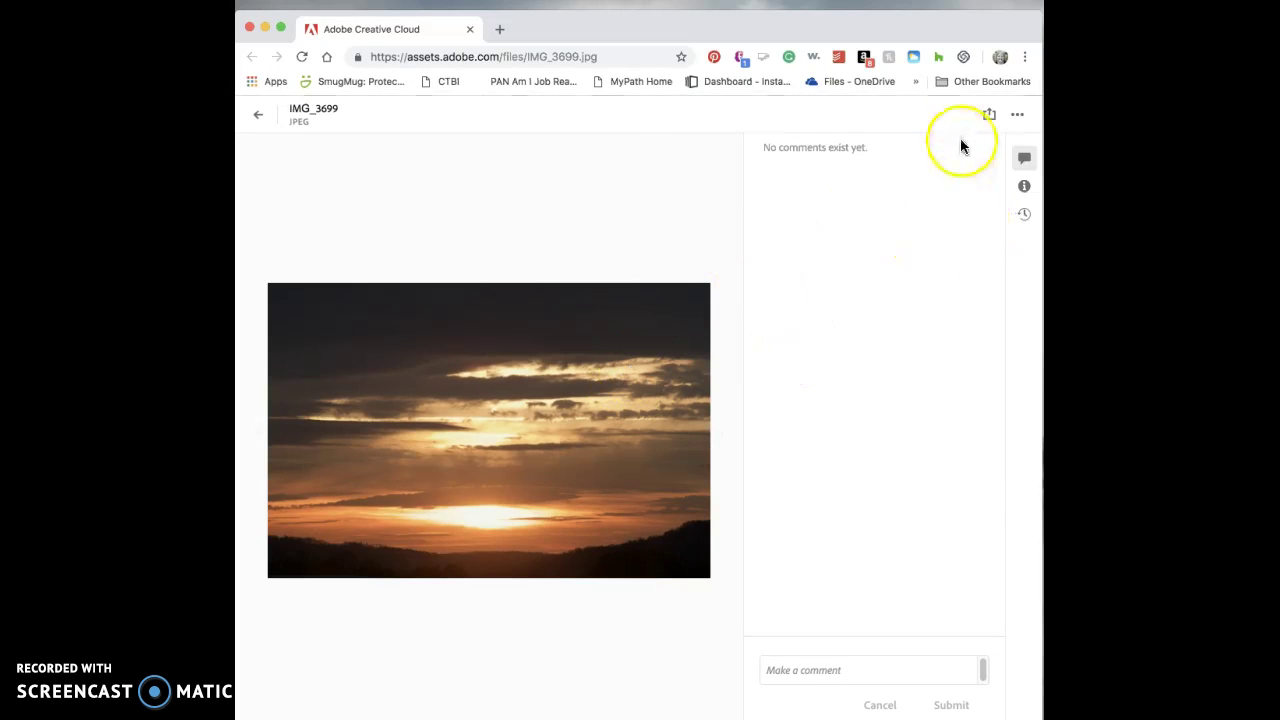
{"action": "mouse_move", "coordinate": [516, 477]}
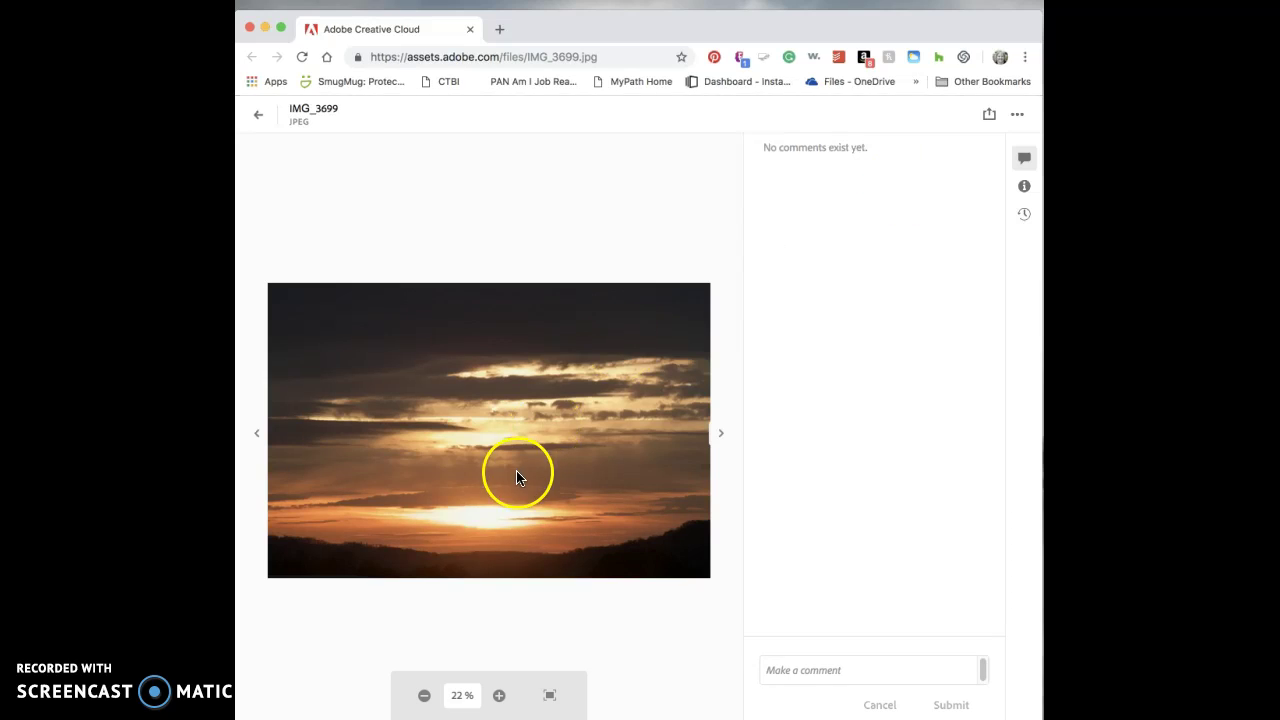
{"action": "right_click", "coordinate": [465, 475]}
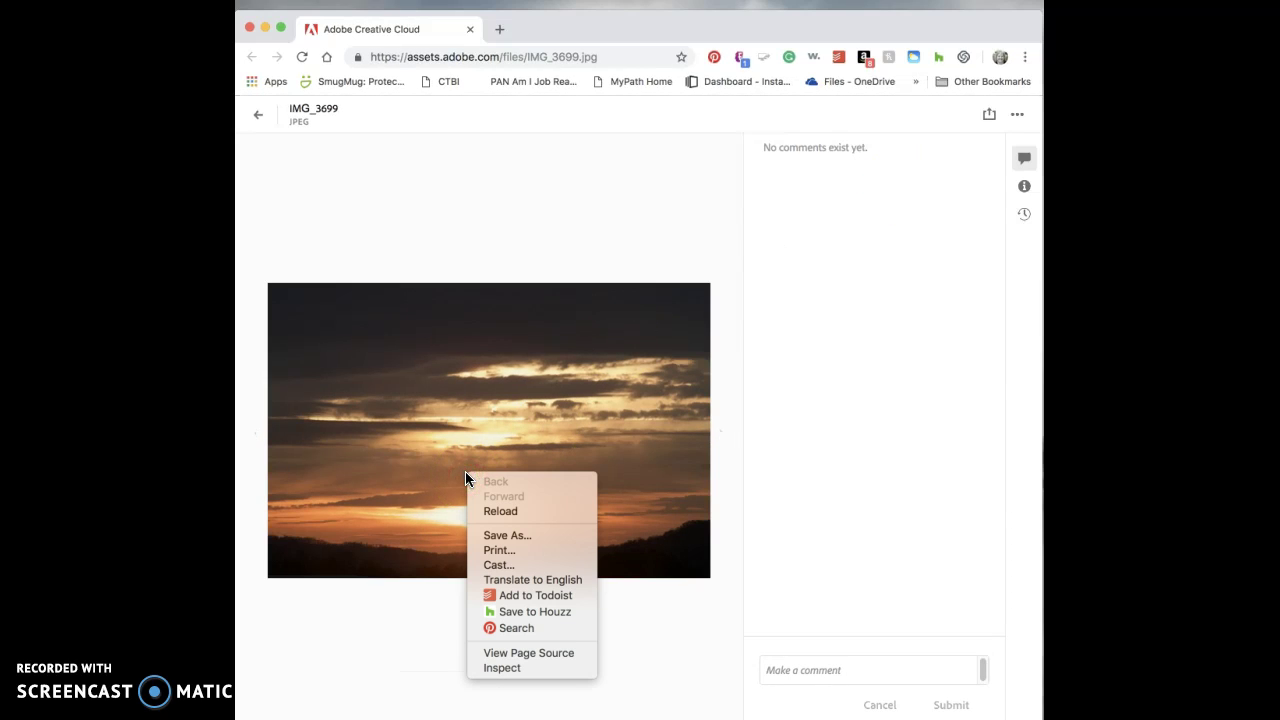
{"action": "left_click", "coordinate": [845, 370]}
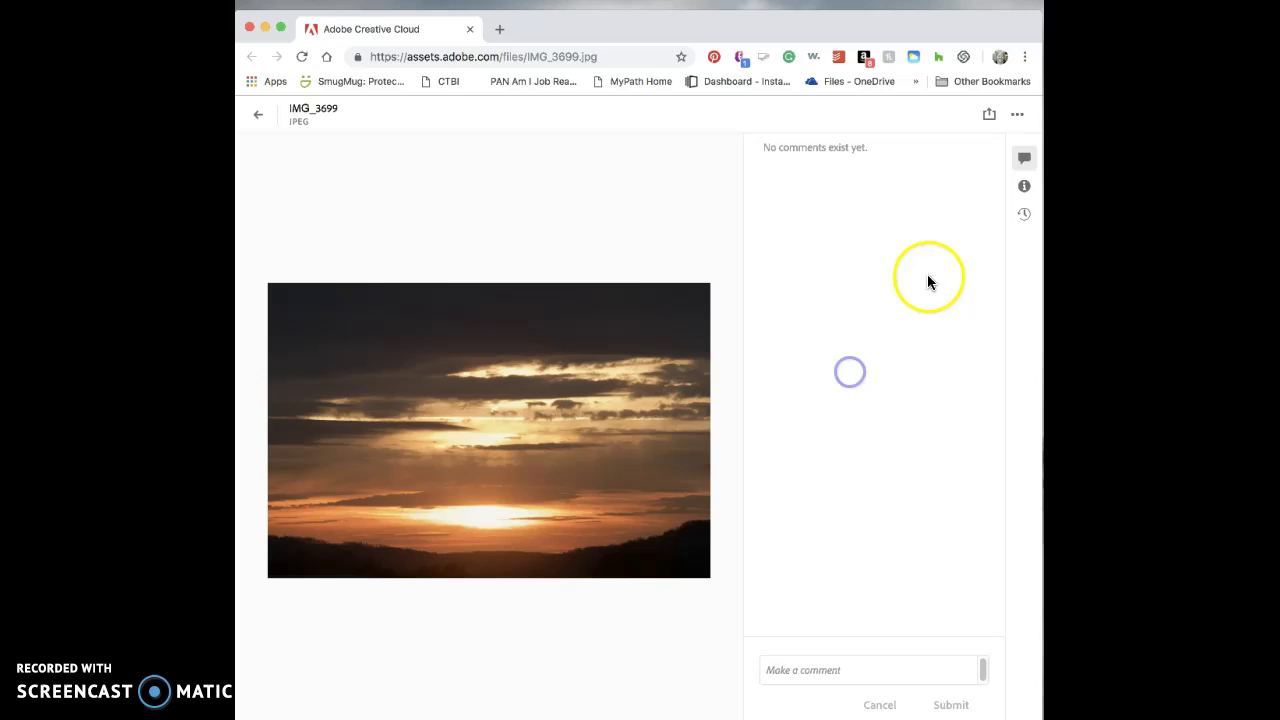
Step: Copy the public share link to IMG_3699.jpg and close the sharing dialog
{"action": "left_click", "coordinate": [988, 118]}
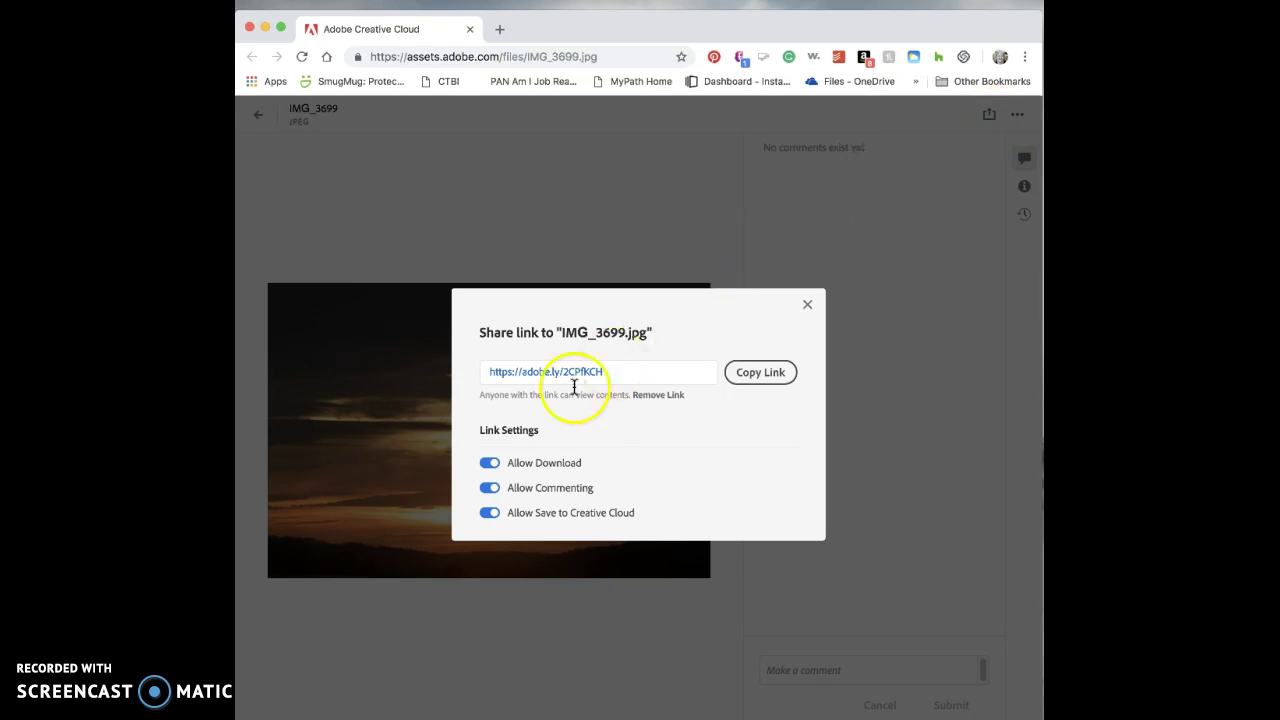
{"action": "left_click", "coordinate": [777, 387]}
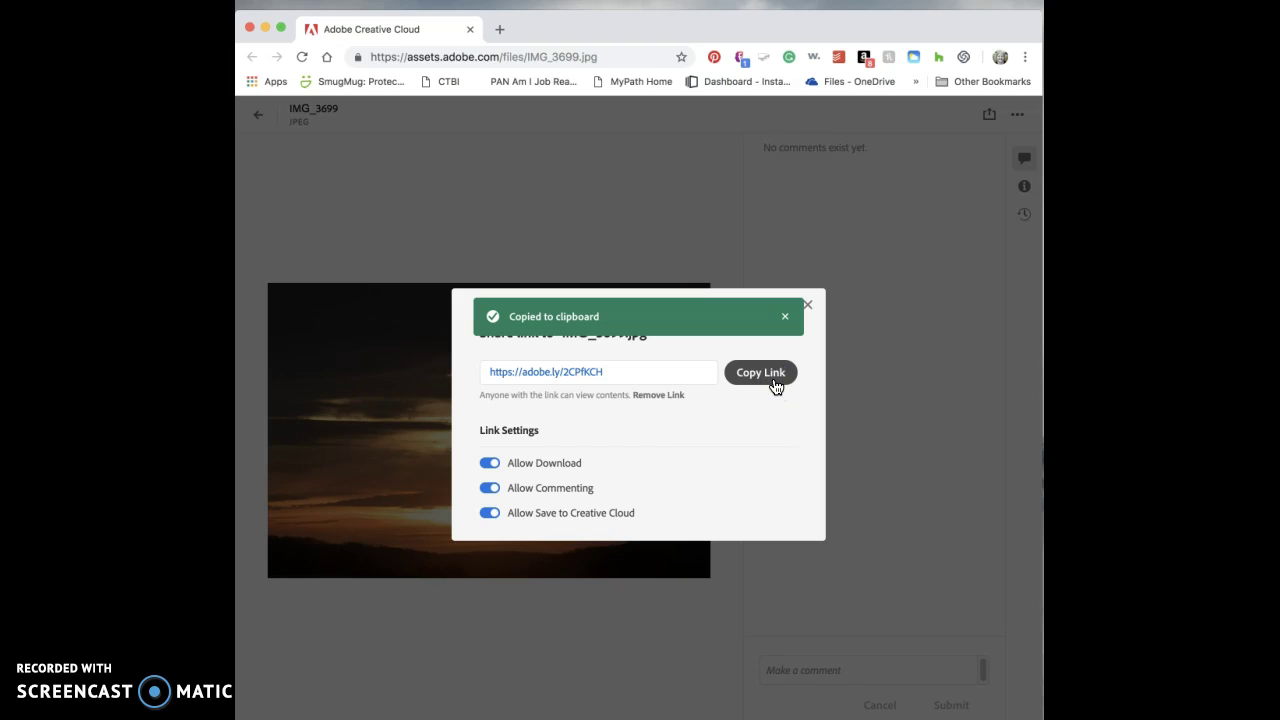
{"action": "left_click", "coordinate": [776, 387]}
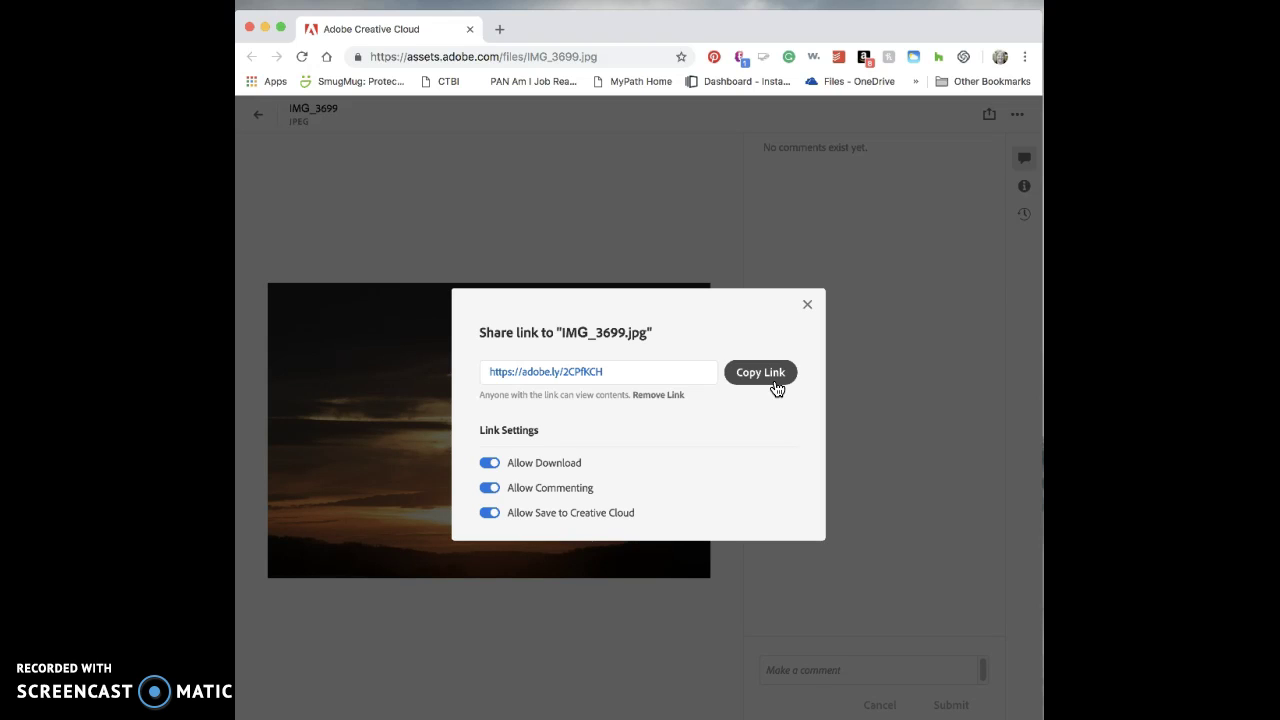
{"action": "left_click_drag", "start_coordinate": [808, 302], "coordinate": [607, 372]}
{"action": "left_click", "coordinate": [808, 305]}
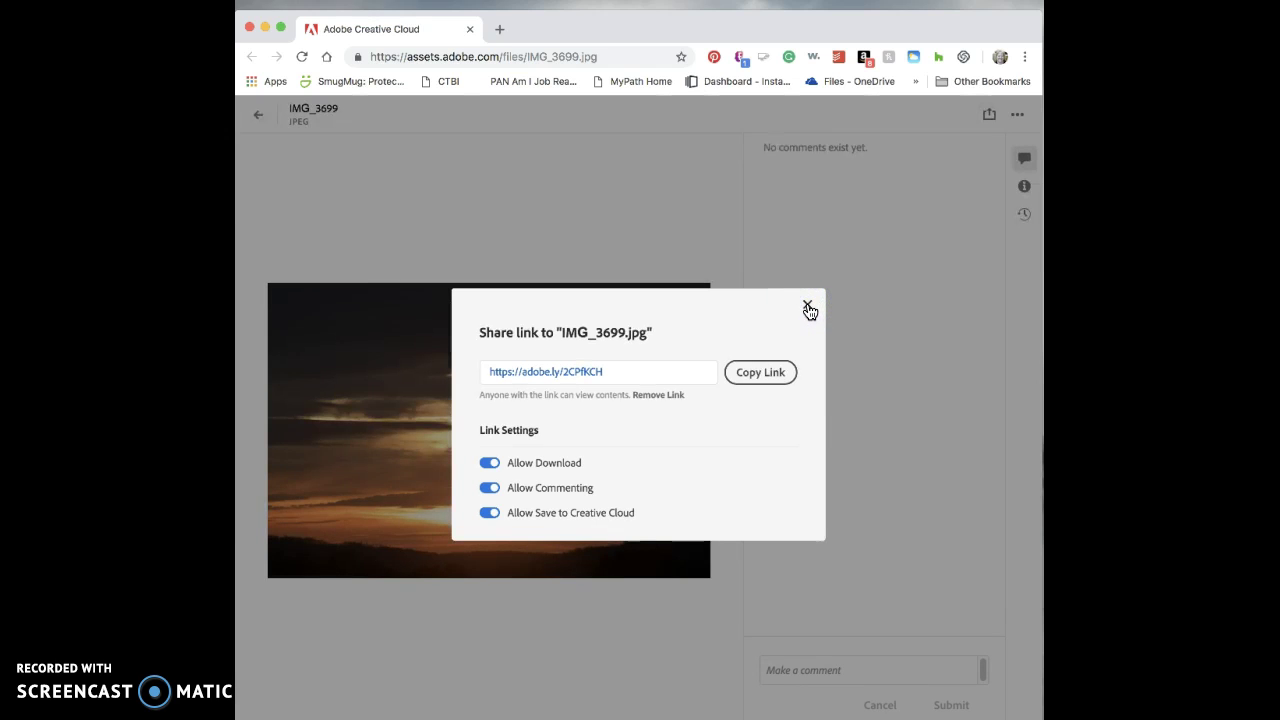
{"action": "left_click", "coordinate": [808, 306]}
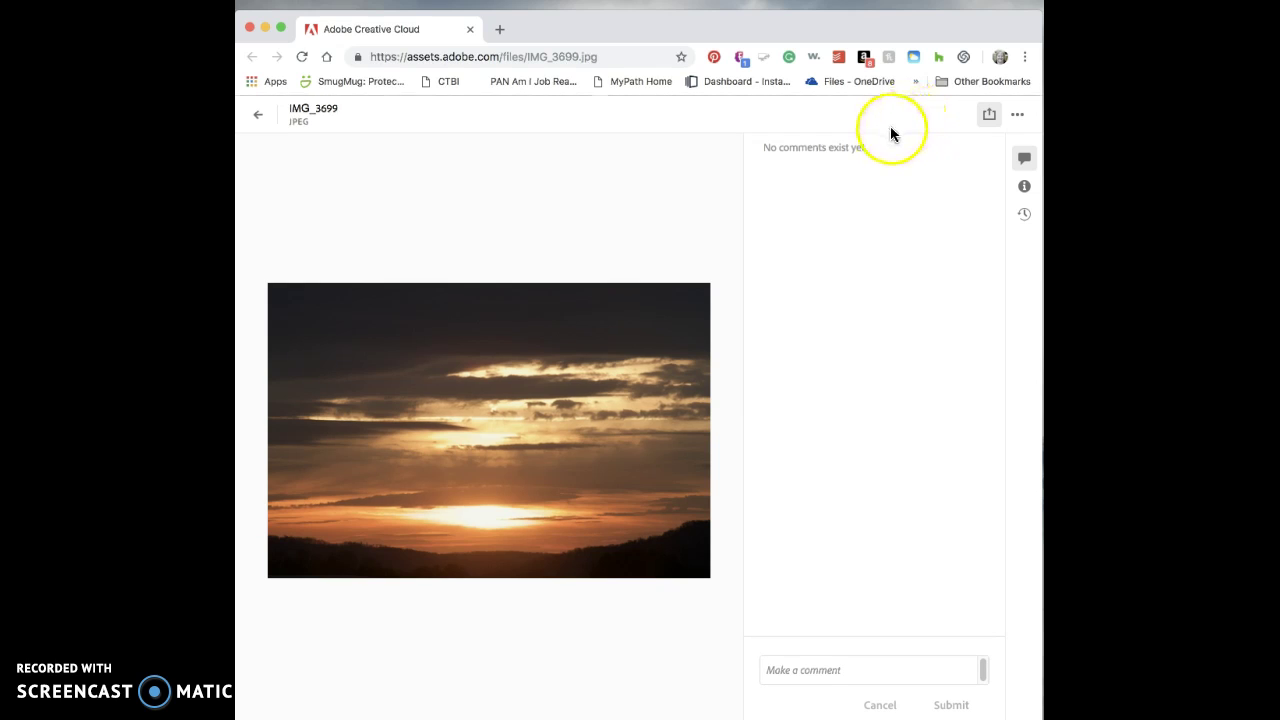
Step: View the full list of synced files on the web and return to the IMG_3699 page
{"action": "left_click", "coordinate": [623, 32]}
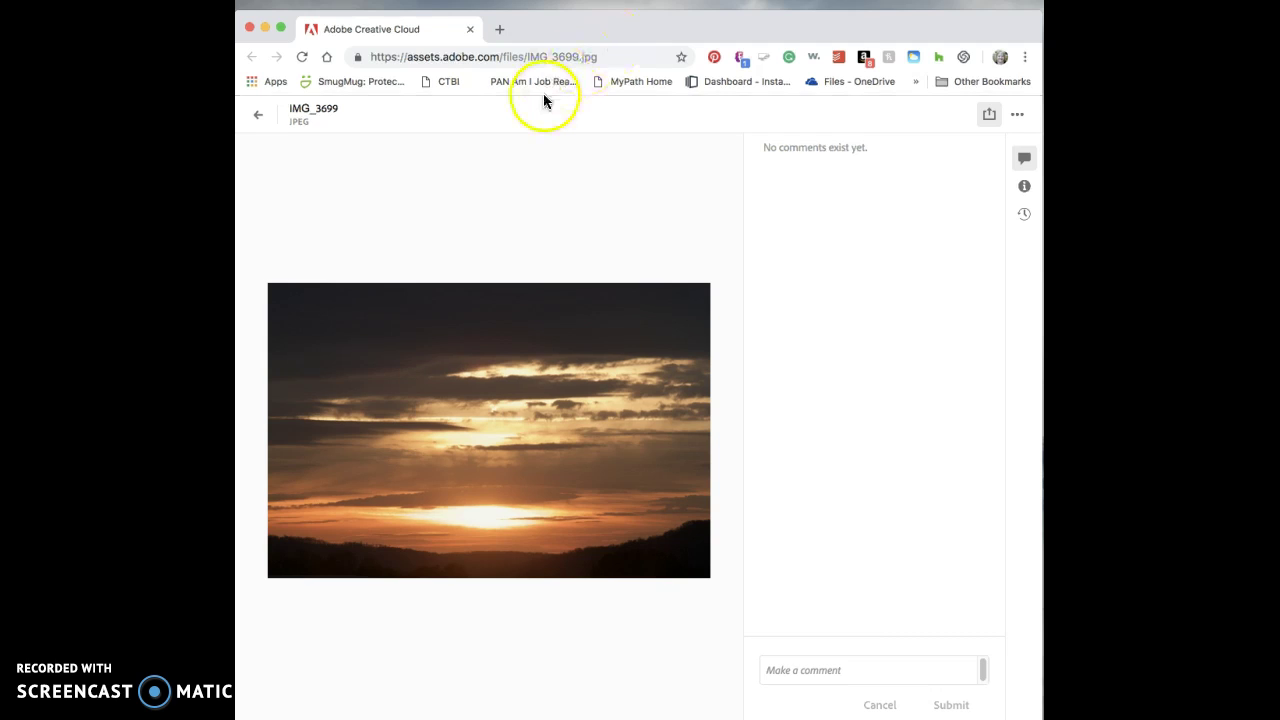
{"action": "left_click", "coordinate": [257, 119]}
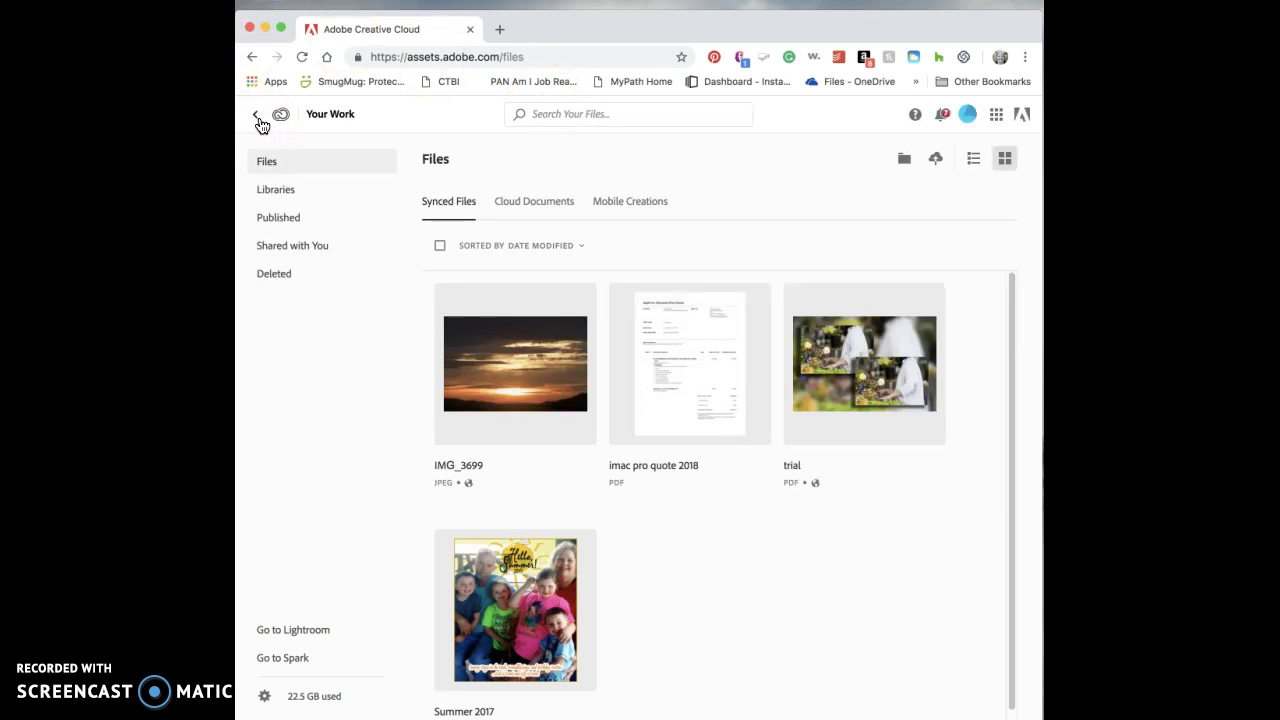
{"action": "left_click", "coordinate": [247, 58]}
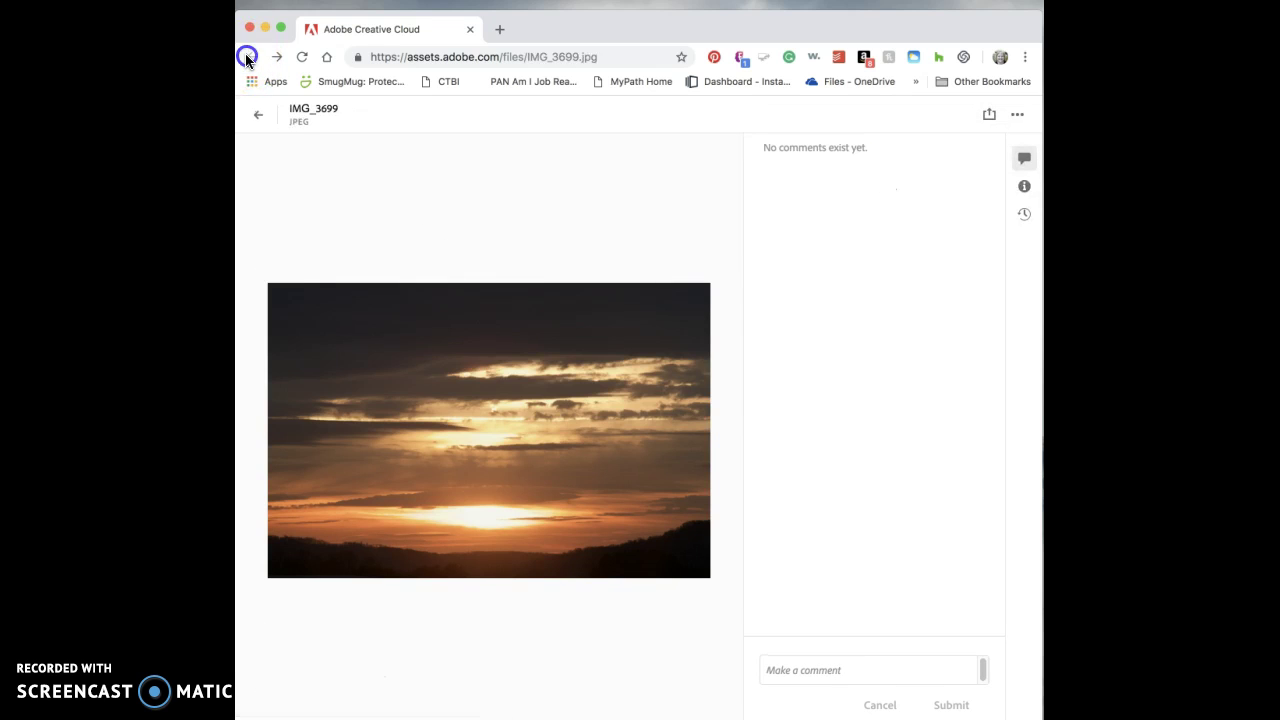
Step: Close the browser window and move the Creative Cloud Files folder window away from the centre of the Creative Cloud window
{"action": "left_click", "coordinate": [250, 28]}
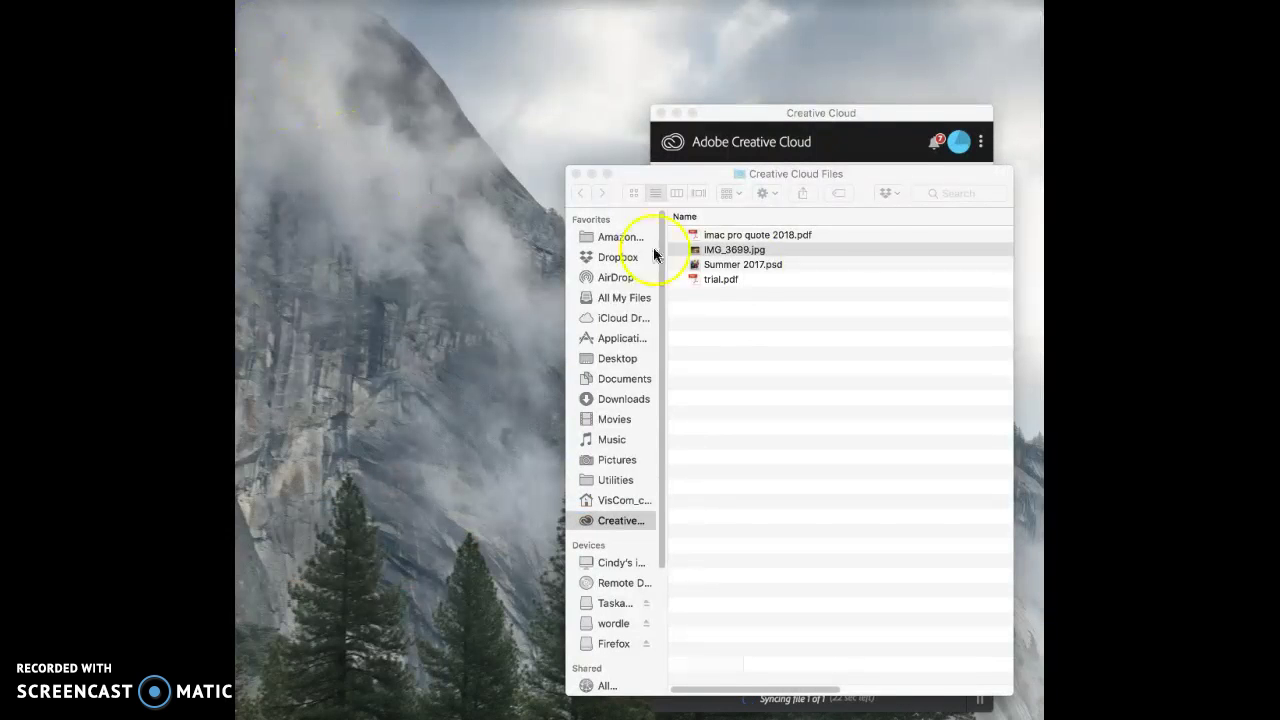
{"action": "left_click_drag", "start_coordinate": [920, 177], "coordinate": [469, 121]}
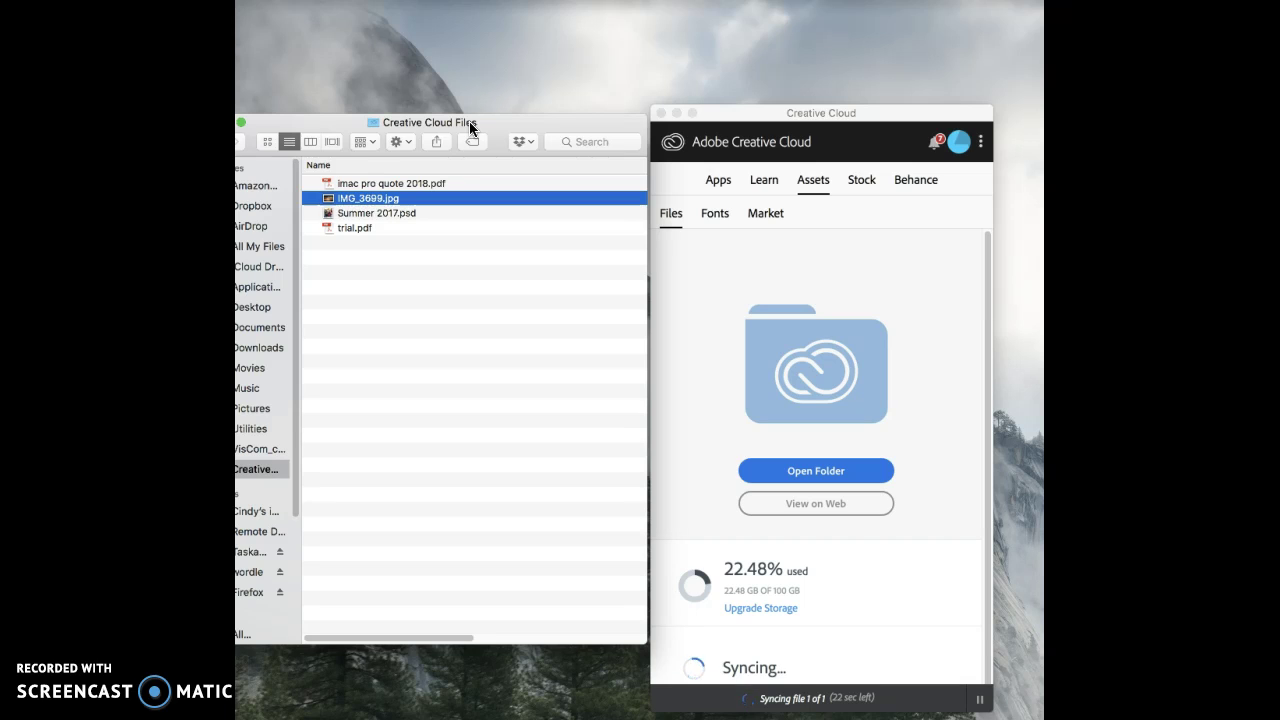
{"action": "left_click_drag", "start_coordinate": [491, 100], "coordinate": [542, 8]}
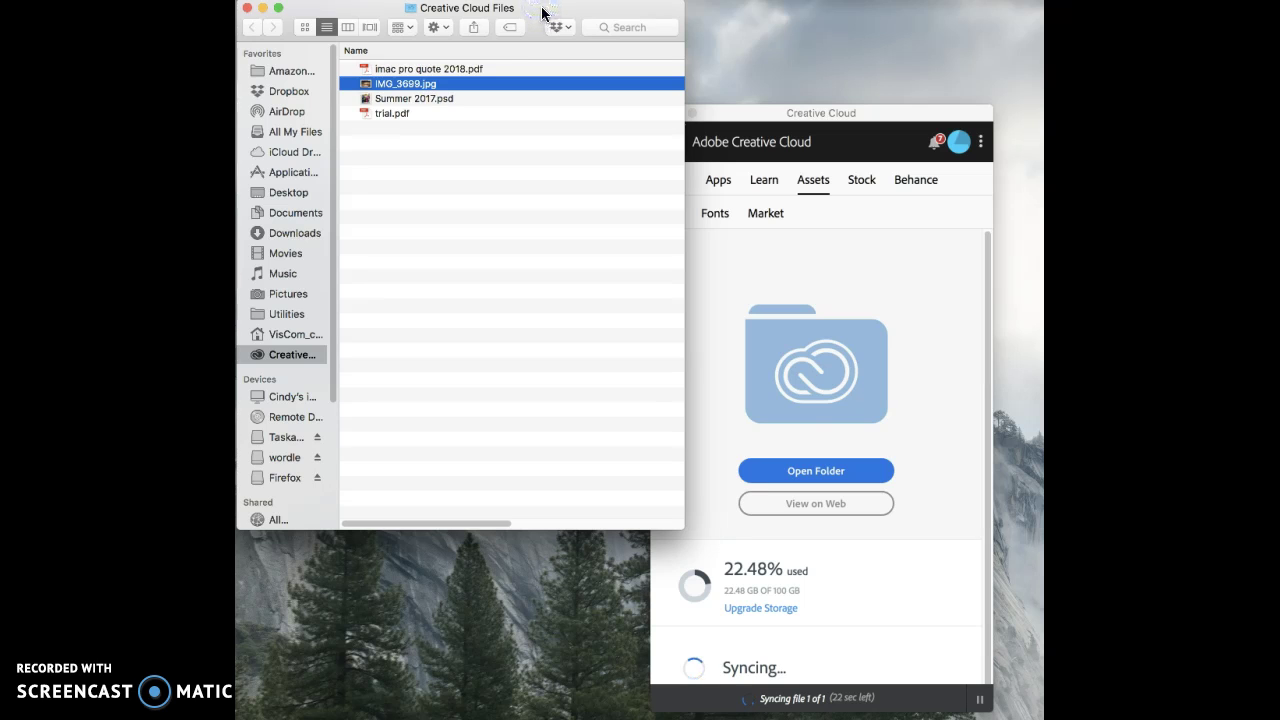